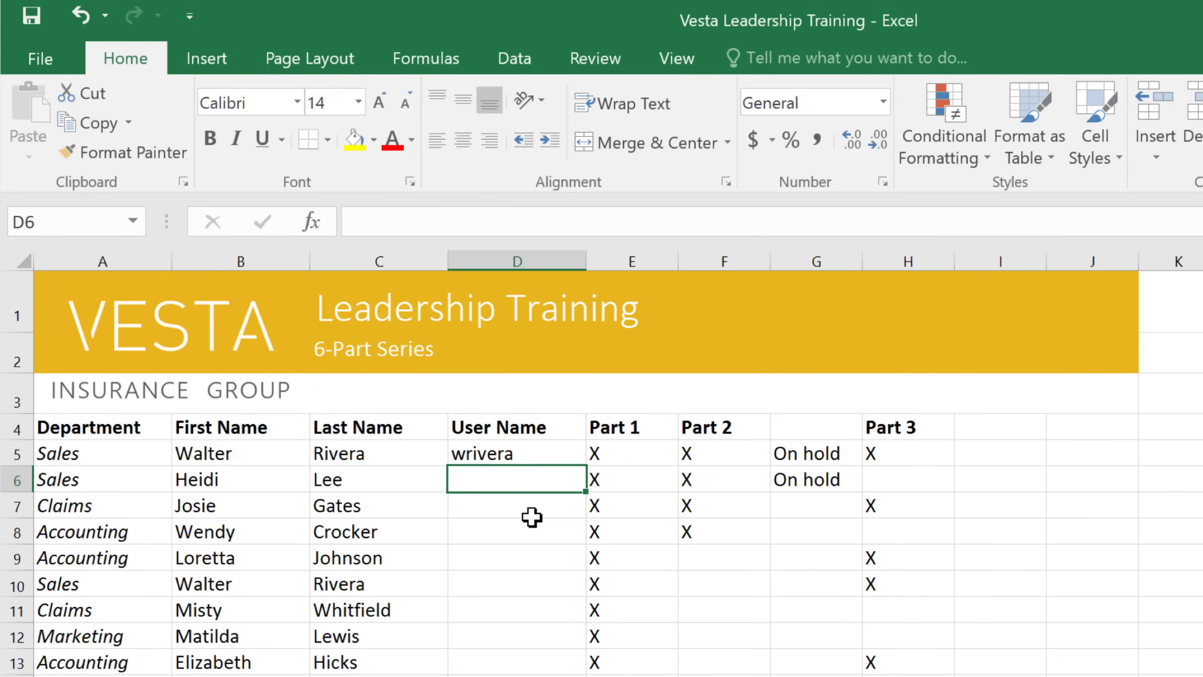
left_click(534, 557)
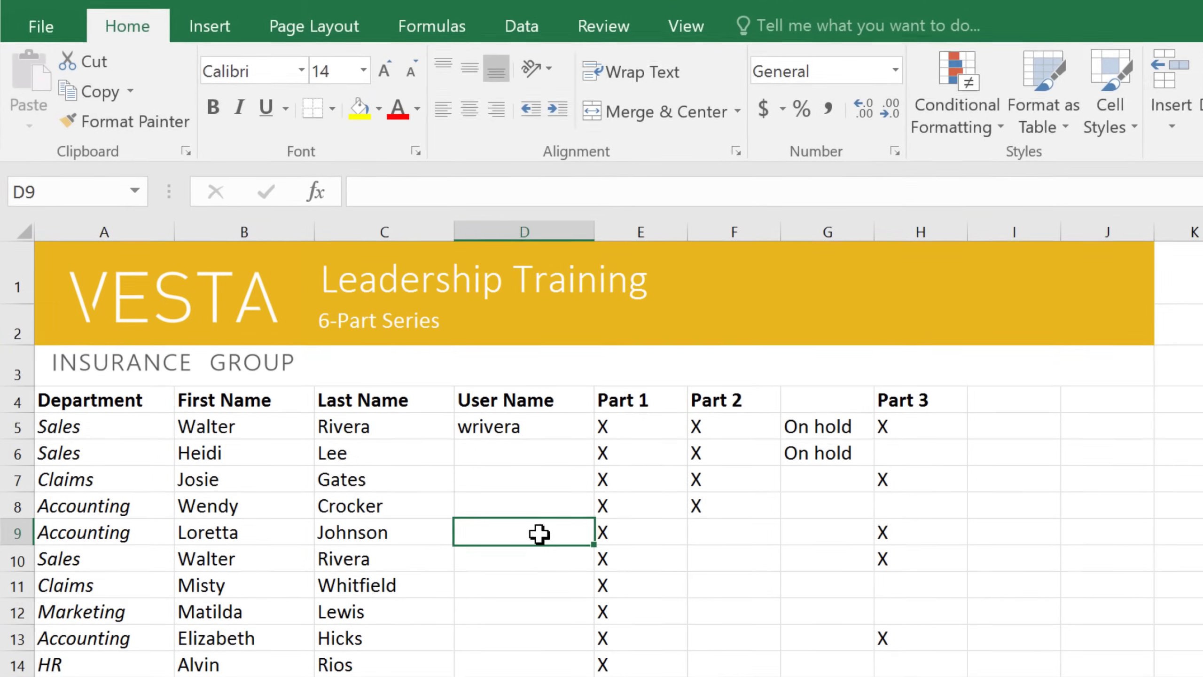
key("Left")
key("Left")
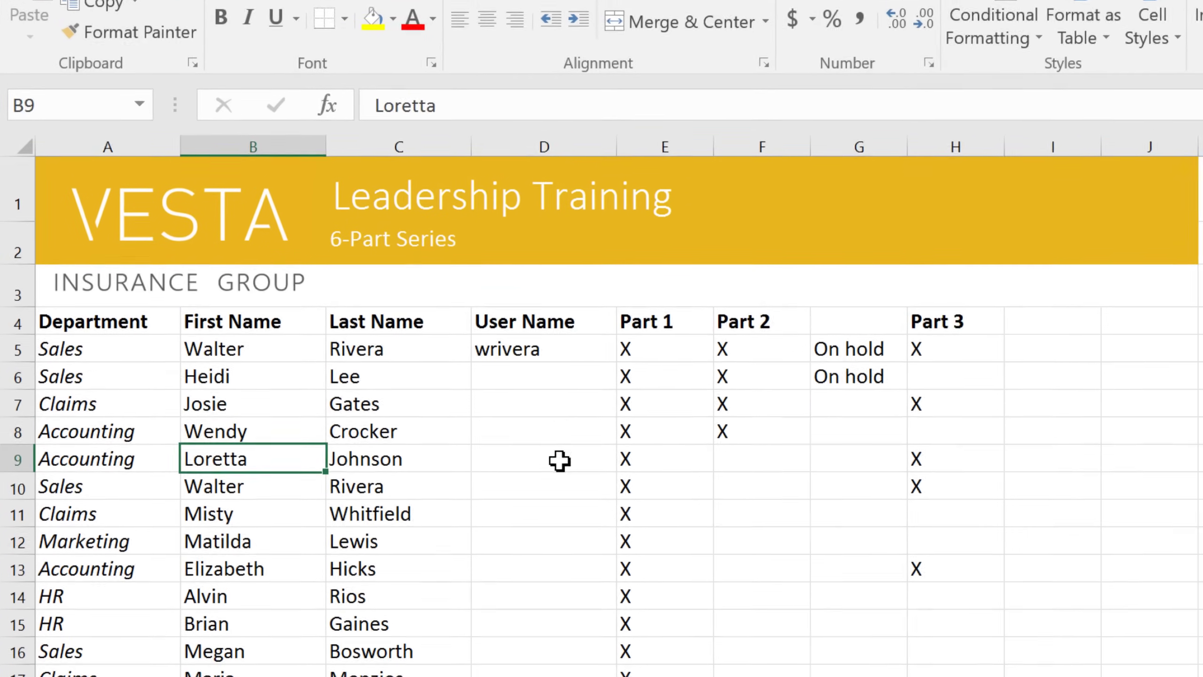
key("Up")
key("Up")
key("Up")
key("Up")
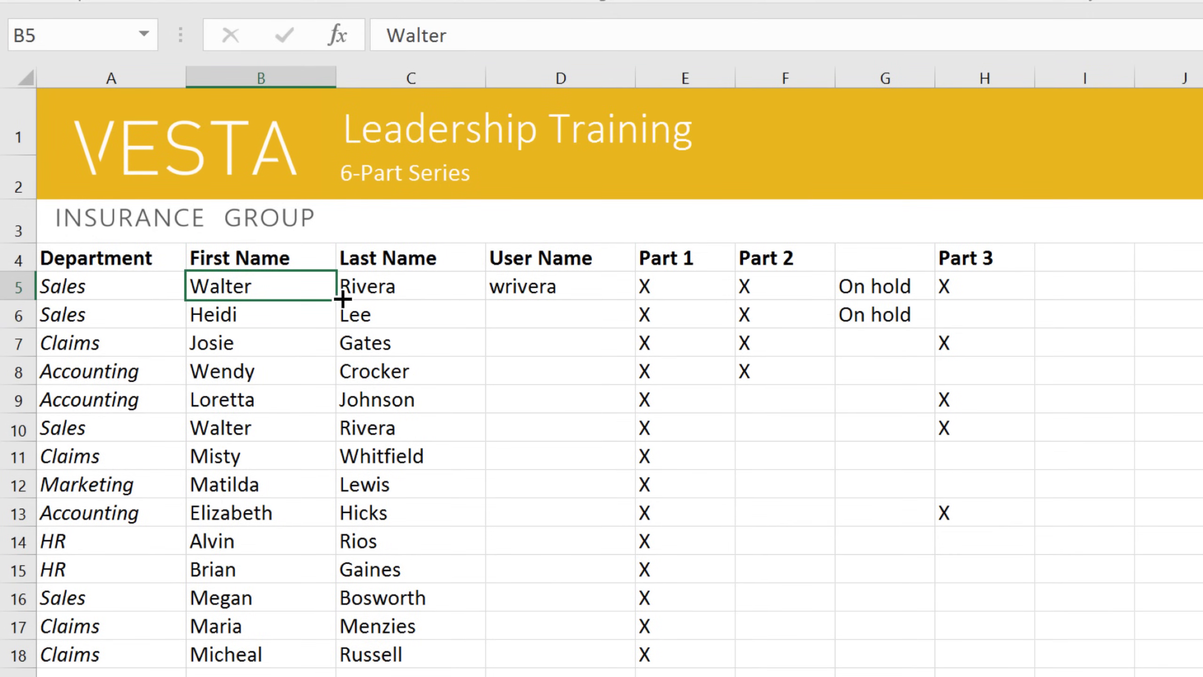
left_click_drag(314, 293, 445, 653)
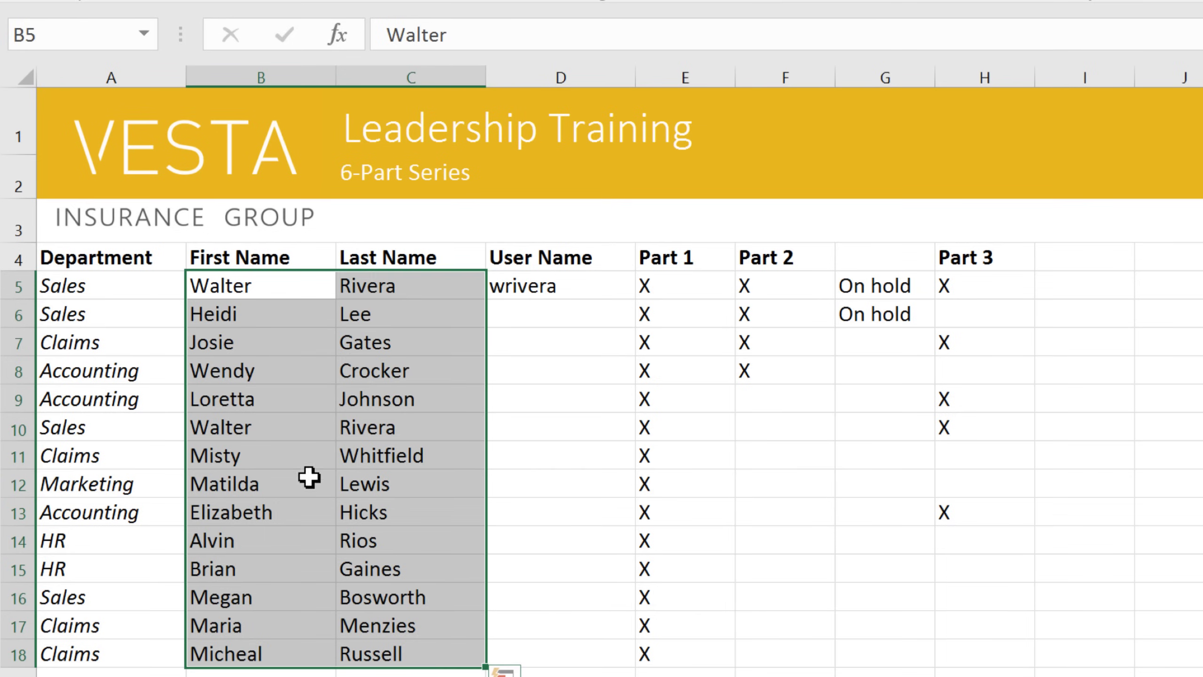
left_click(278, 404)
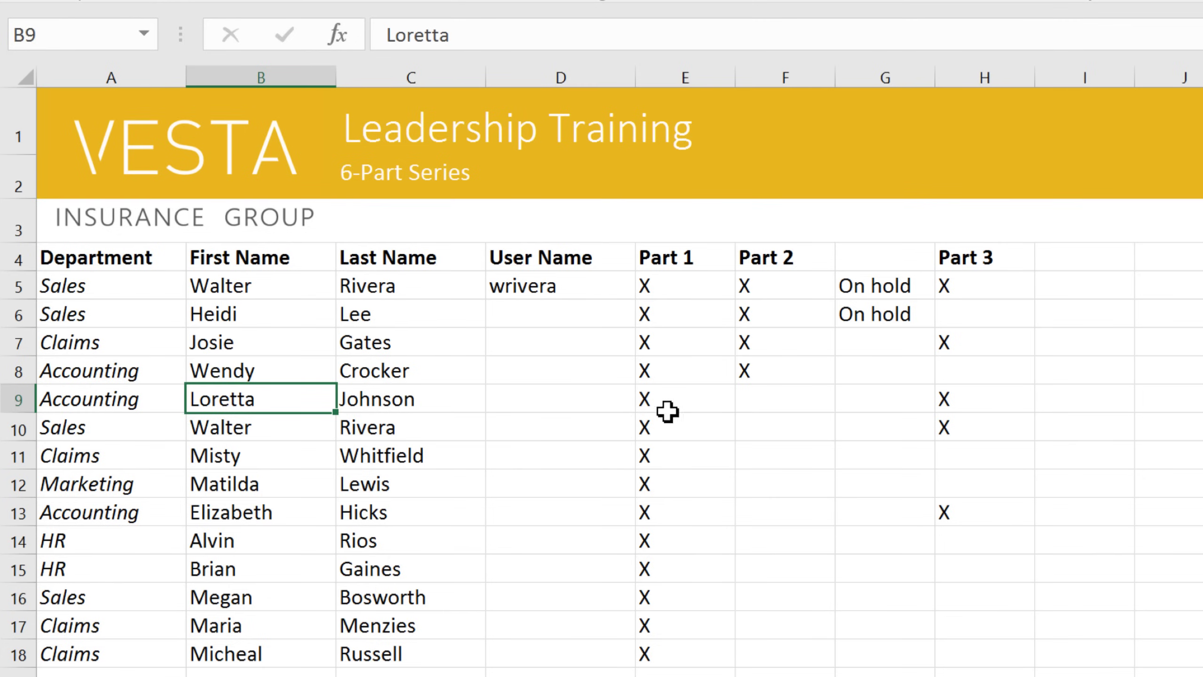
left_click(750, 404)
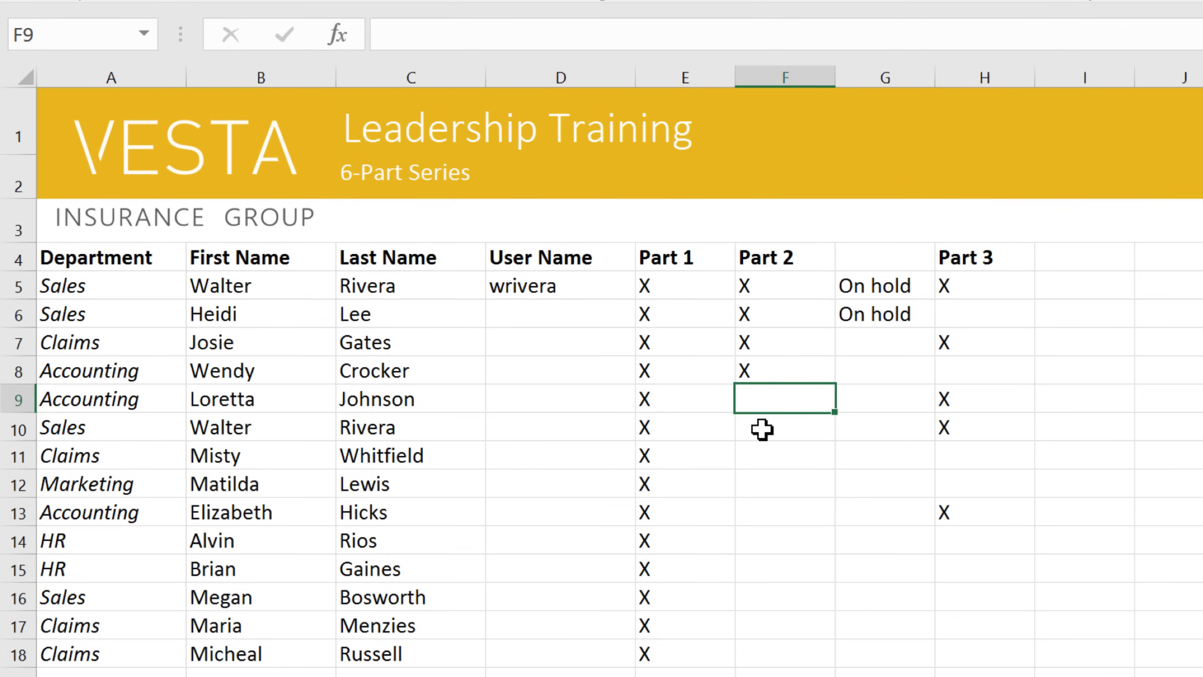
type("x")
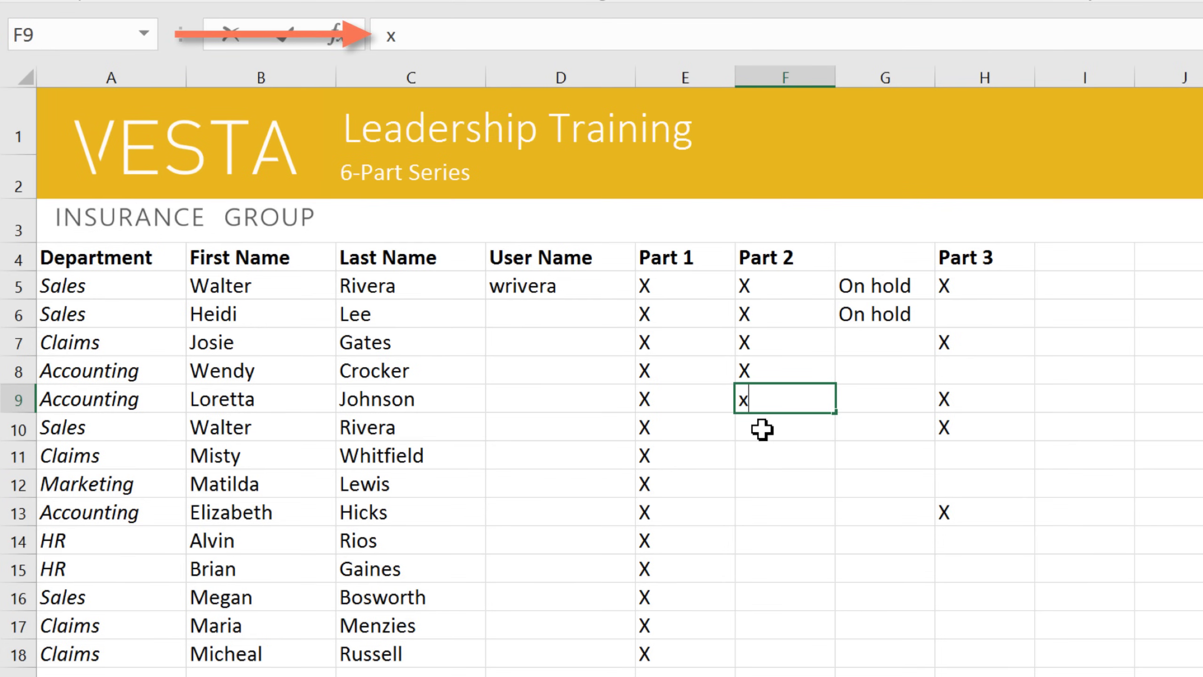
left_click(417, 36)
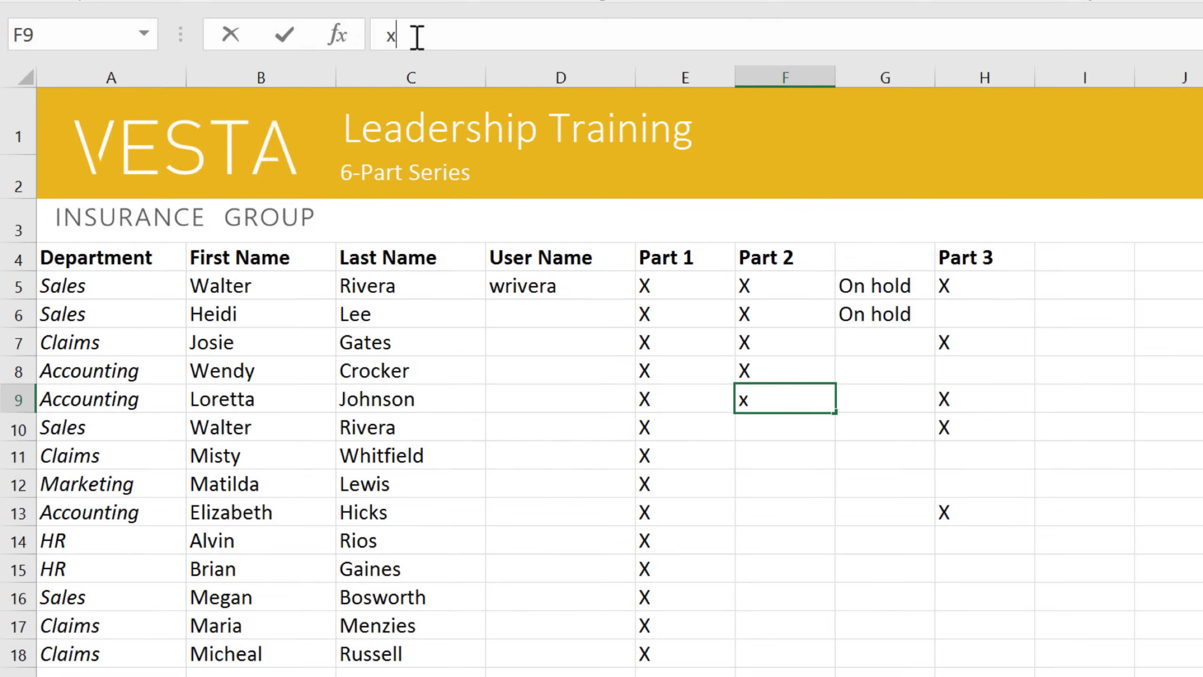
key("BackSpace")
type("X")
left_click(303, 426)
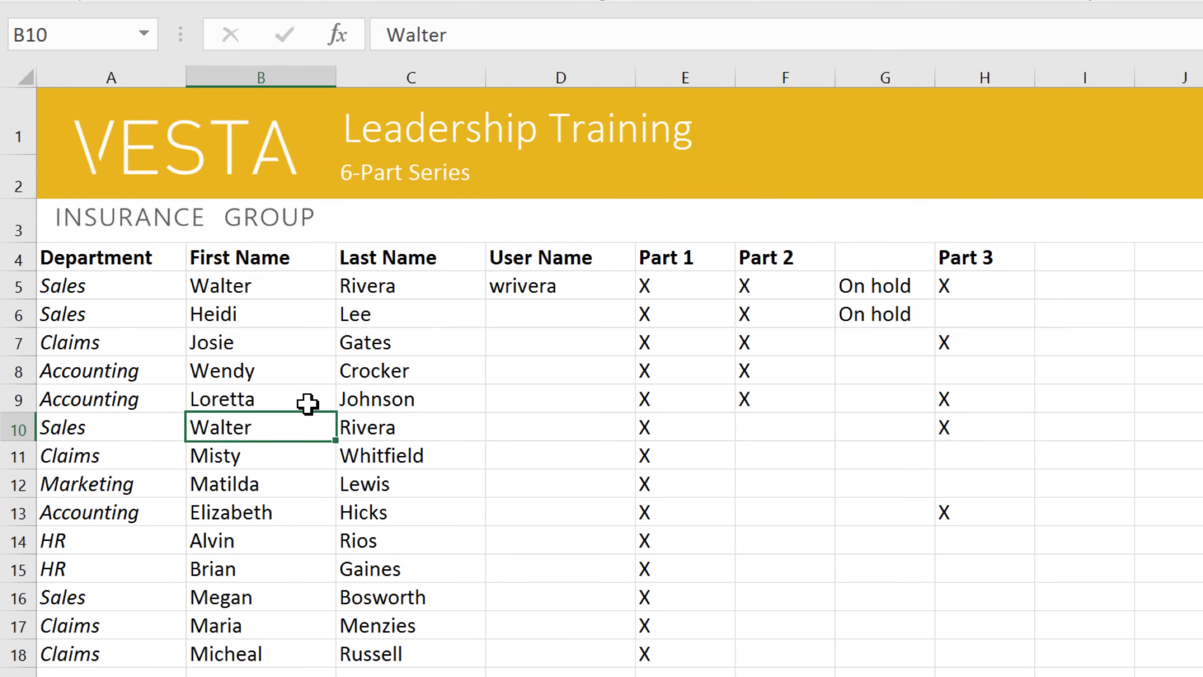
left_click(291, 283)
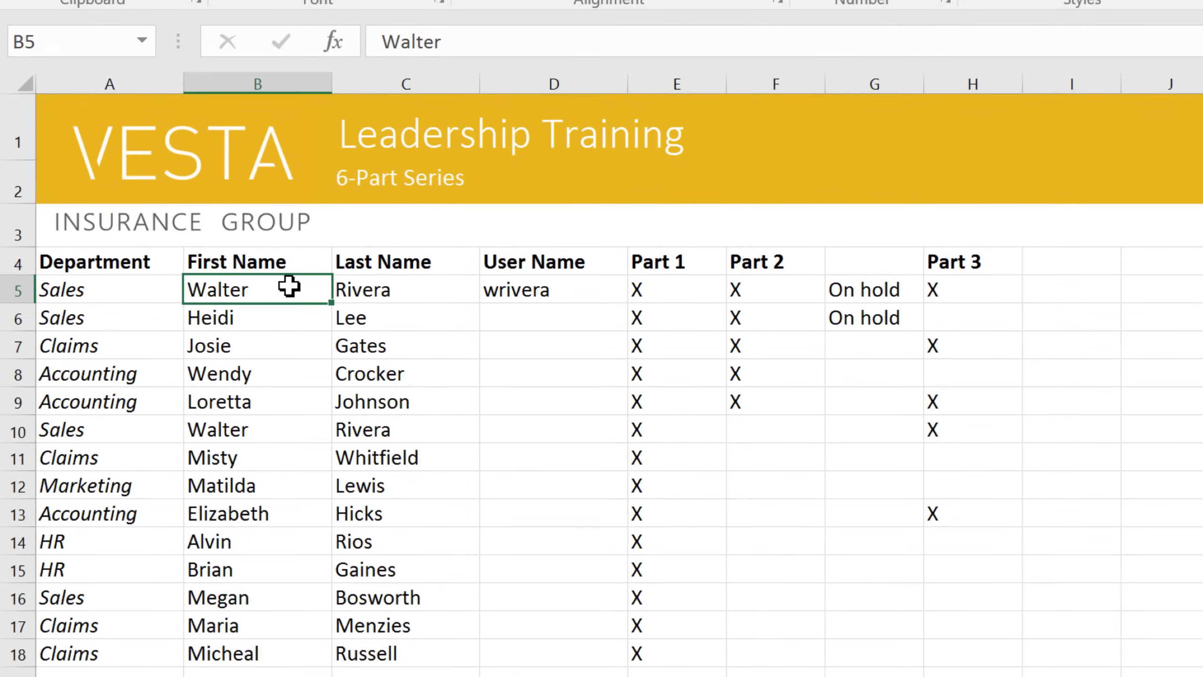
left_click_drag(117, 442, 428, 443)
left_click_drag(362, 469, 776, 471)
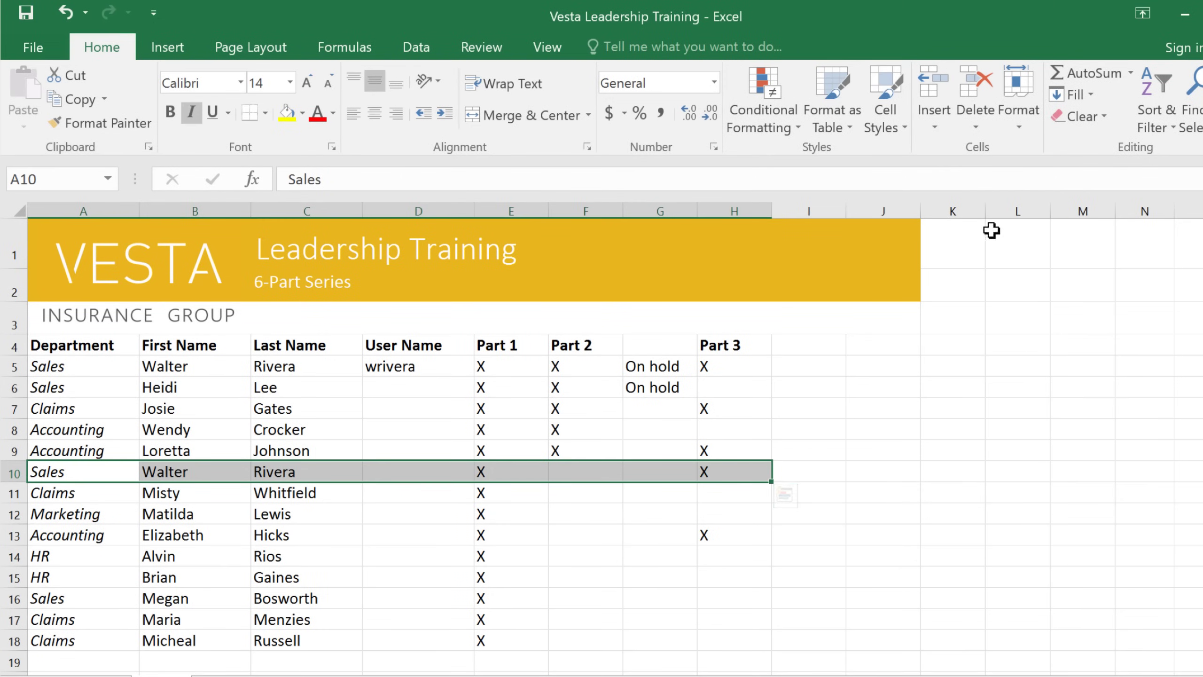
left_click(1101, 118)
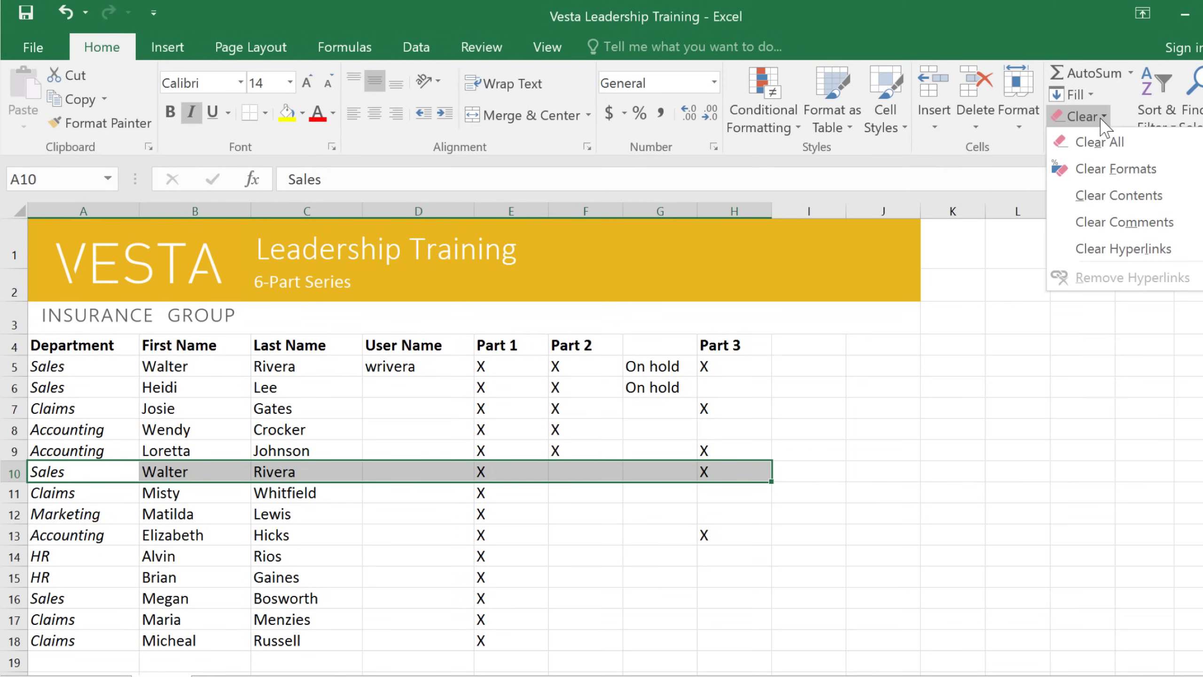
left_click(1107, 204)
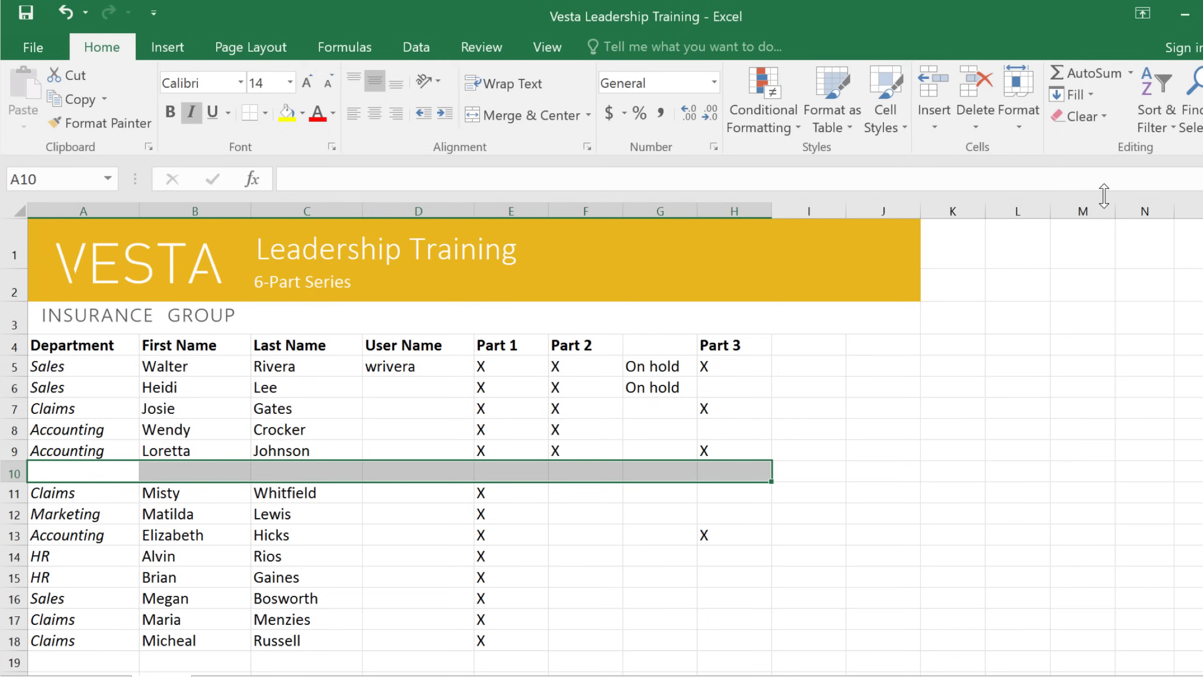
- Delete empty row 10 so the roster shifts up, checking it with undo and redo
left_click(966, 90)
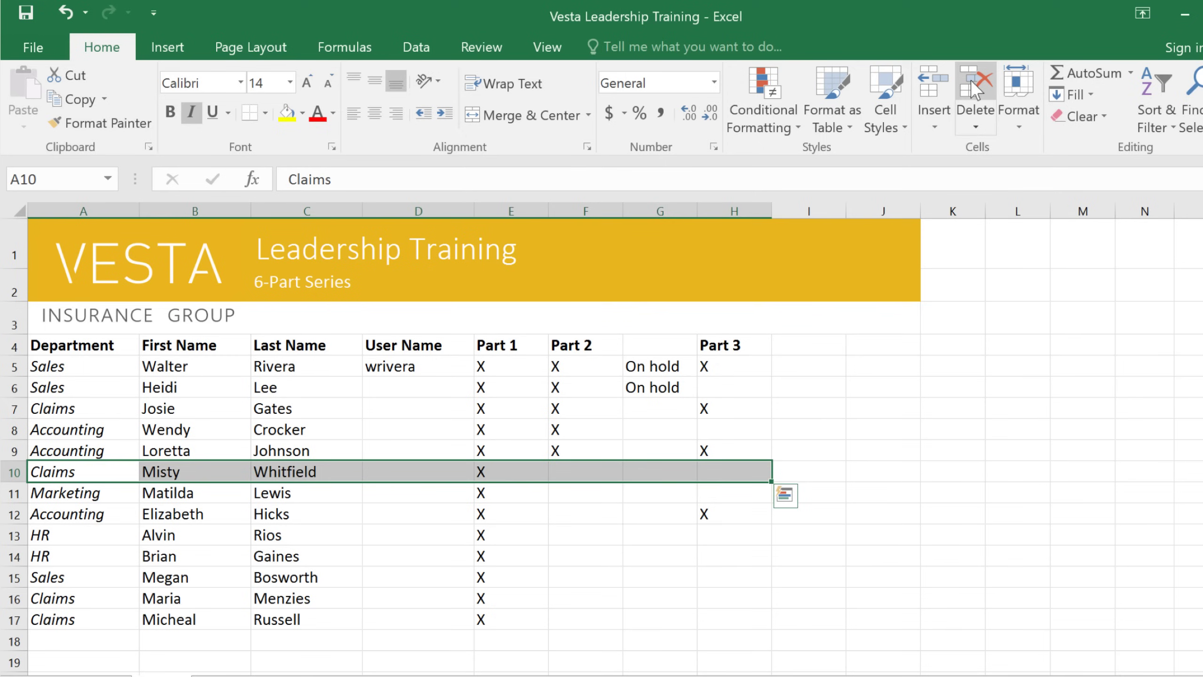
key("ctrl+z")
key("ctrl+y")
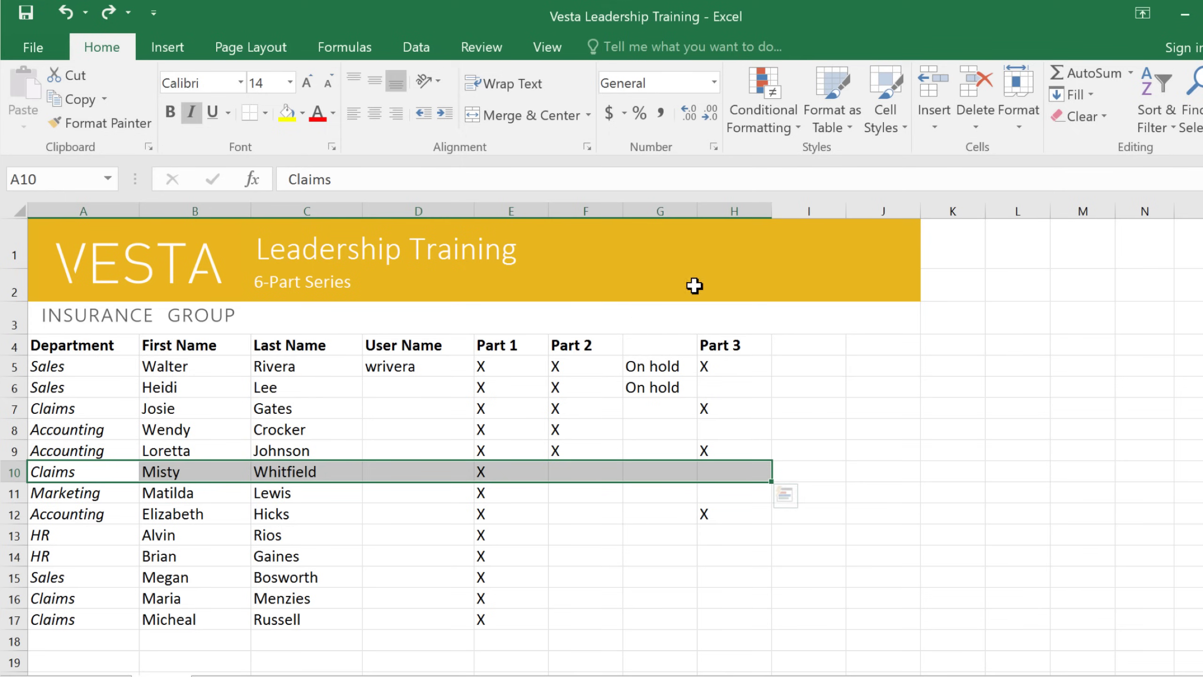
left_click(613, 341)
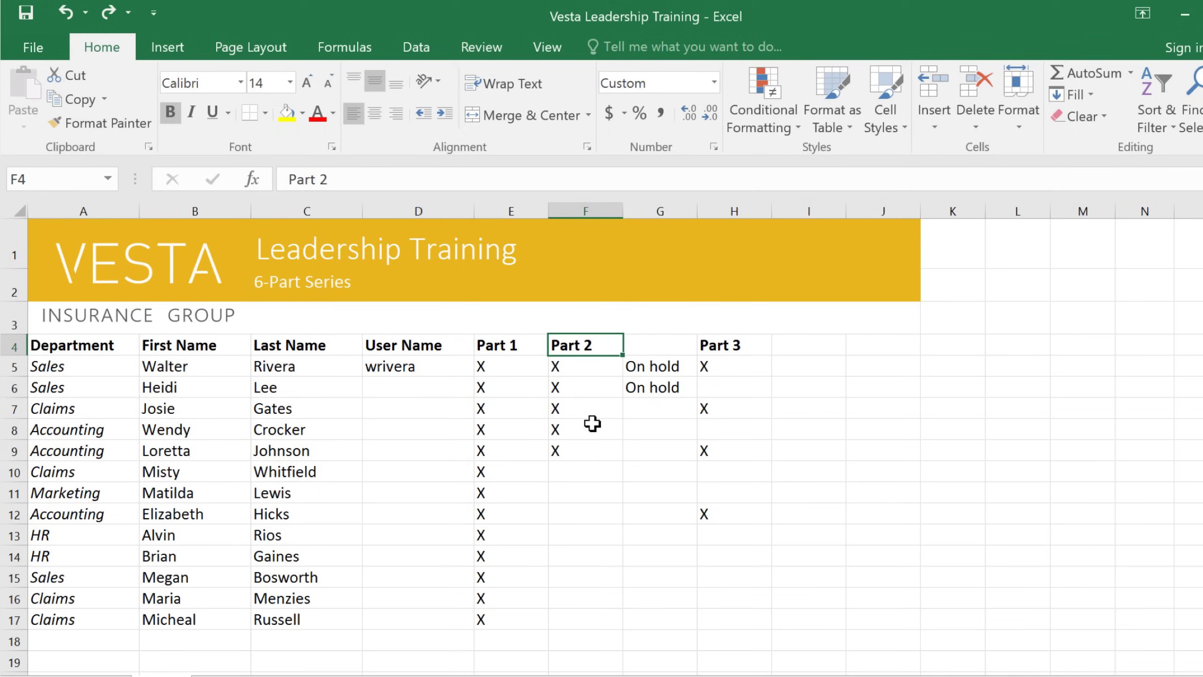
left_click(588, 448)
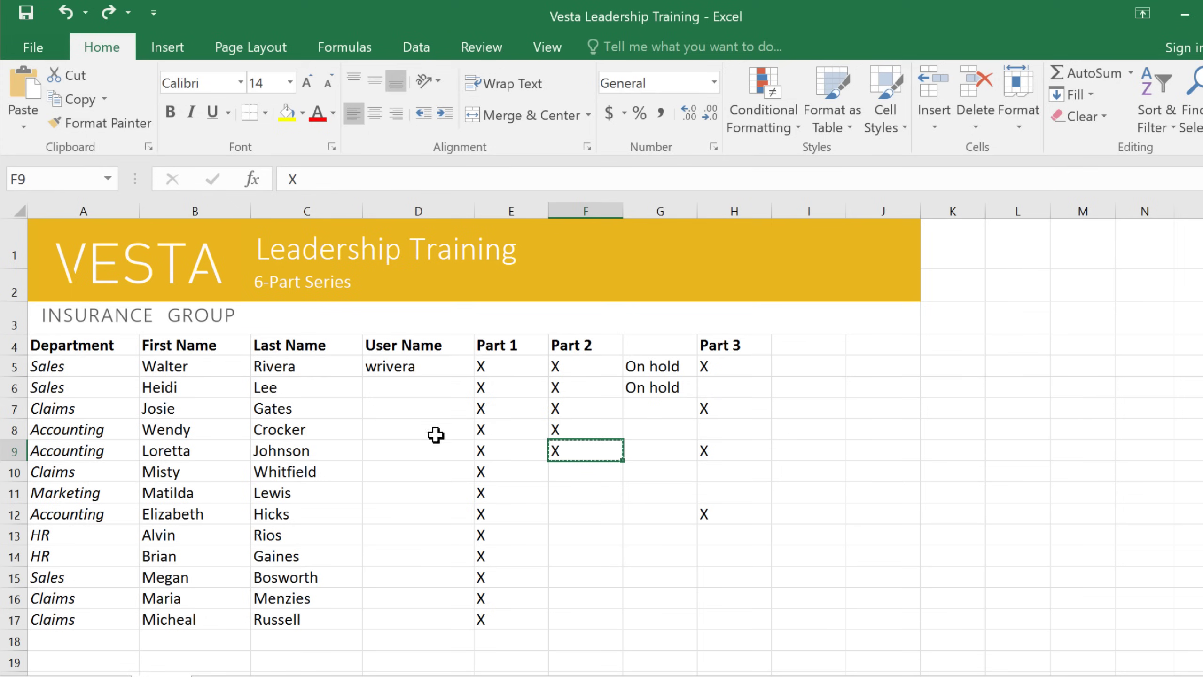
left_click_drag(575, 514, 570, 619)
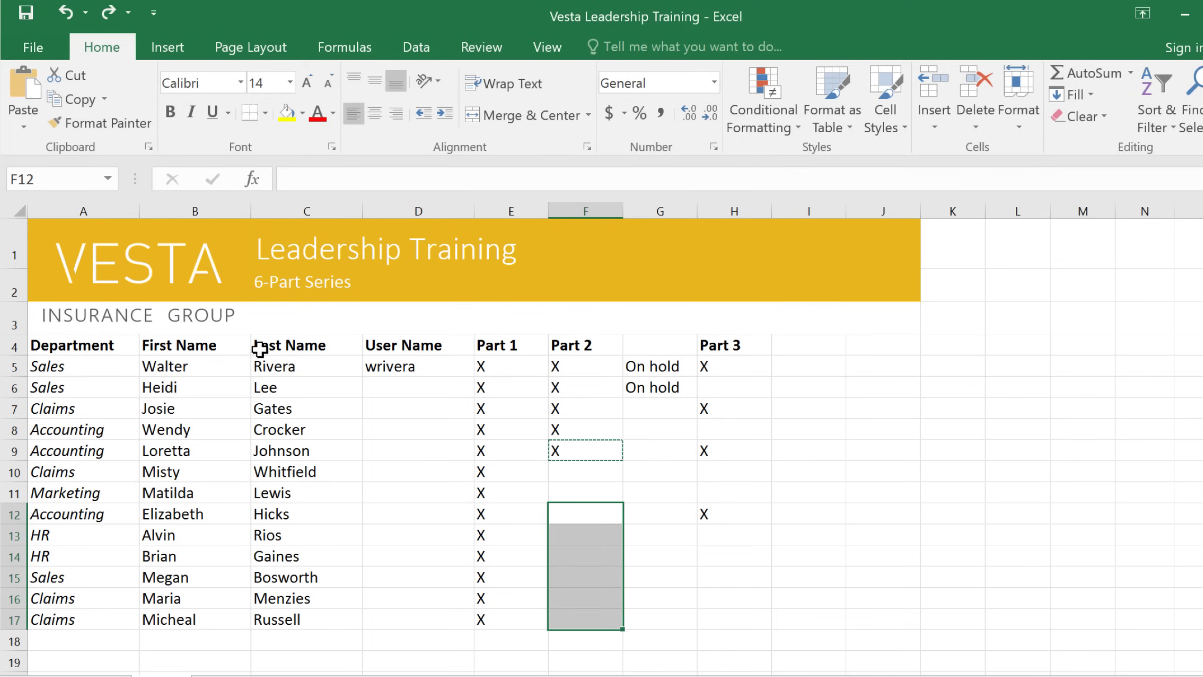
left_click(23, 91)
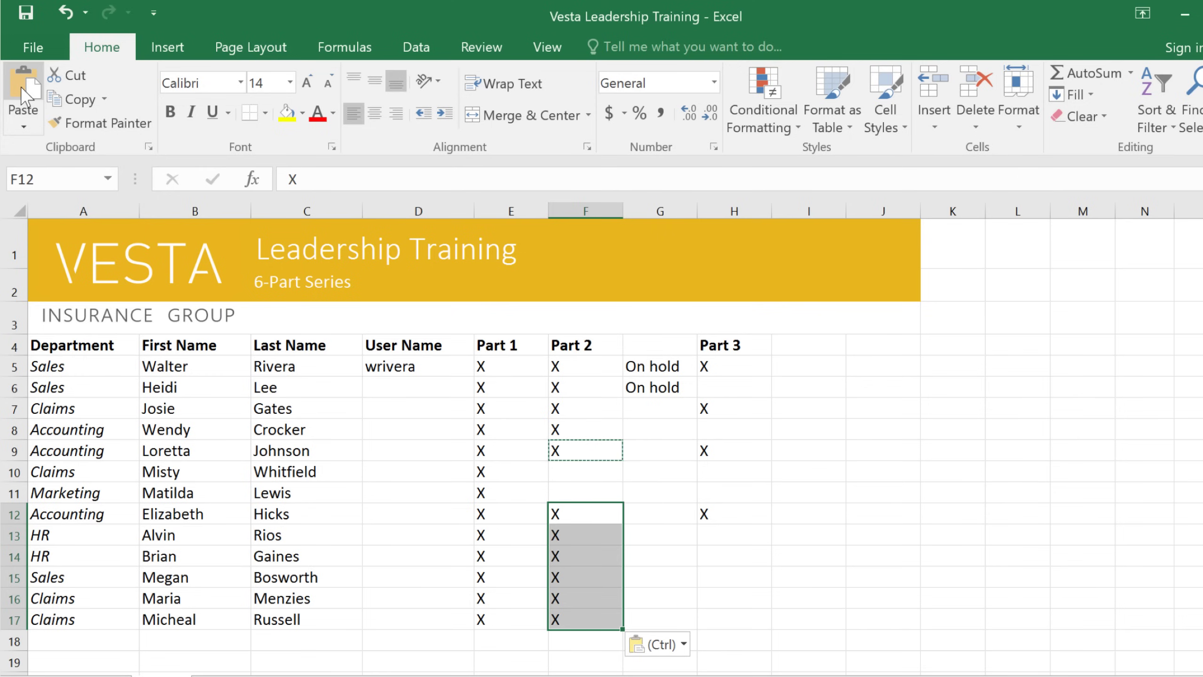
left_click(24, 124)
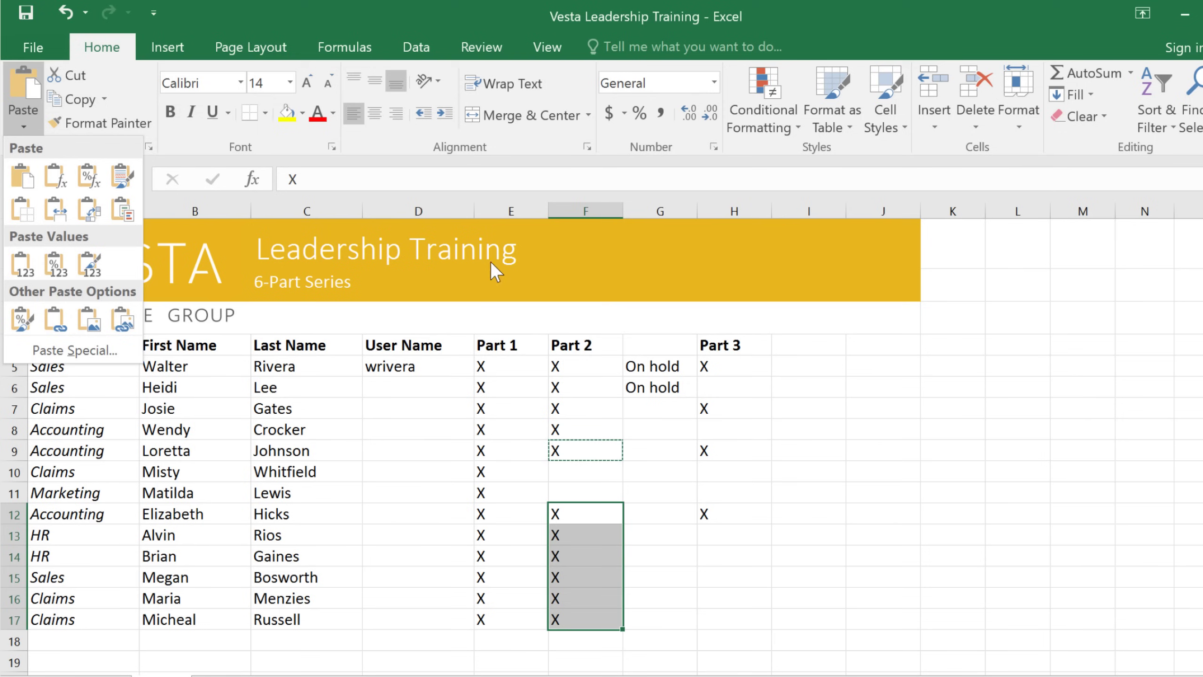
left_click(682, 370)
- Cut the two On hold entries from G5:G6 and paste them into F10:F11
left_click_drag(664, 367, 686, 387)
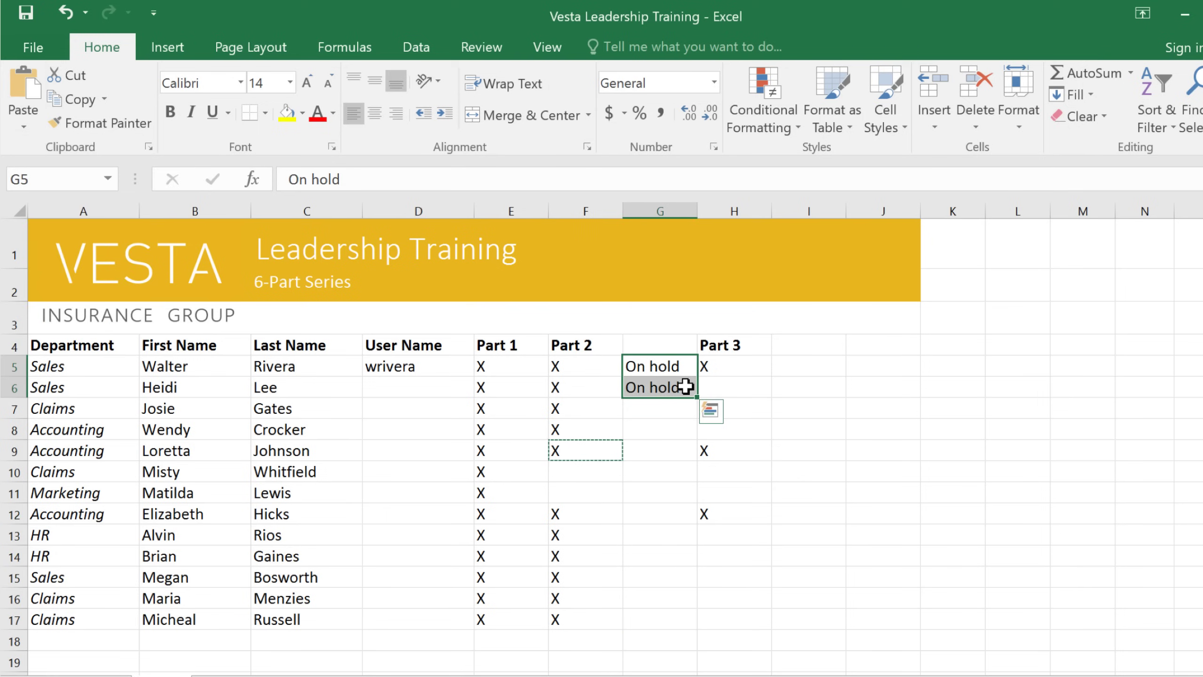
right_click(686, 387)
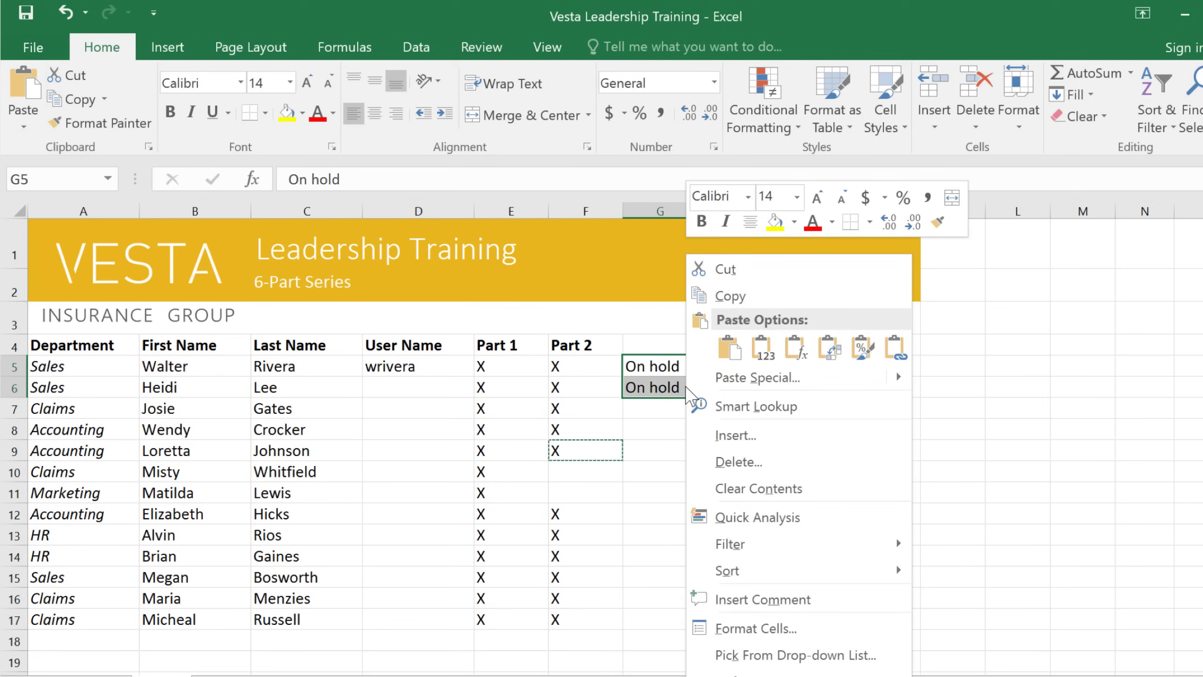
left_click(739, 267)
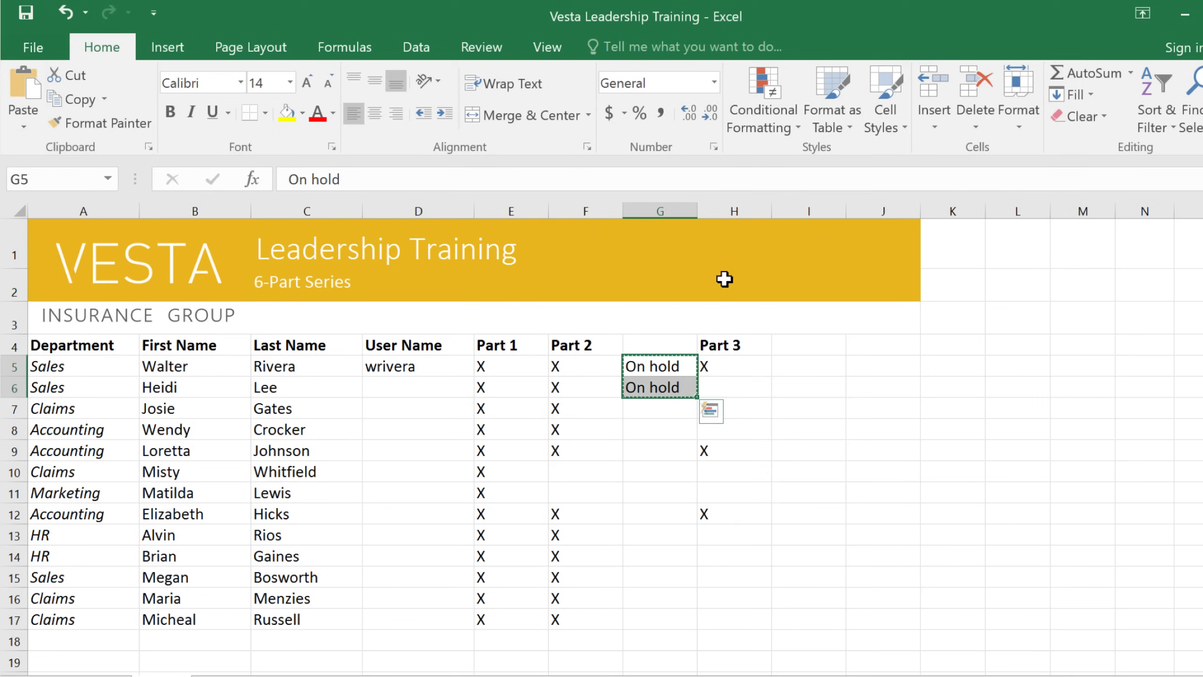
left_click(571, 470)
left_click_drag(571, 470, 572, 495)
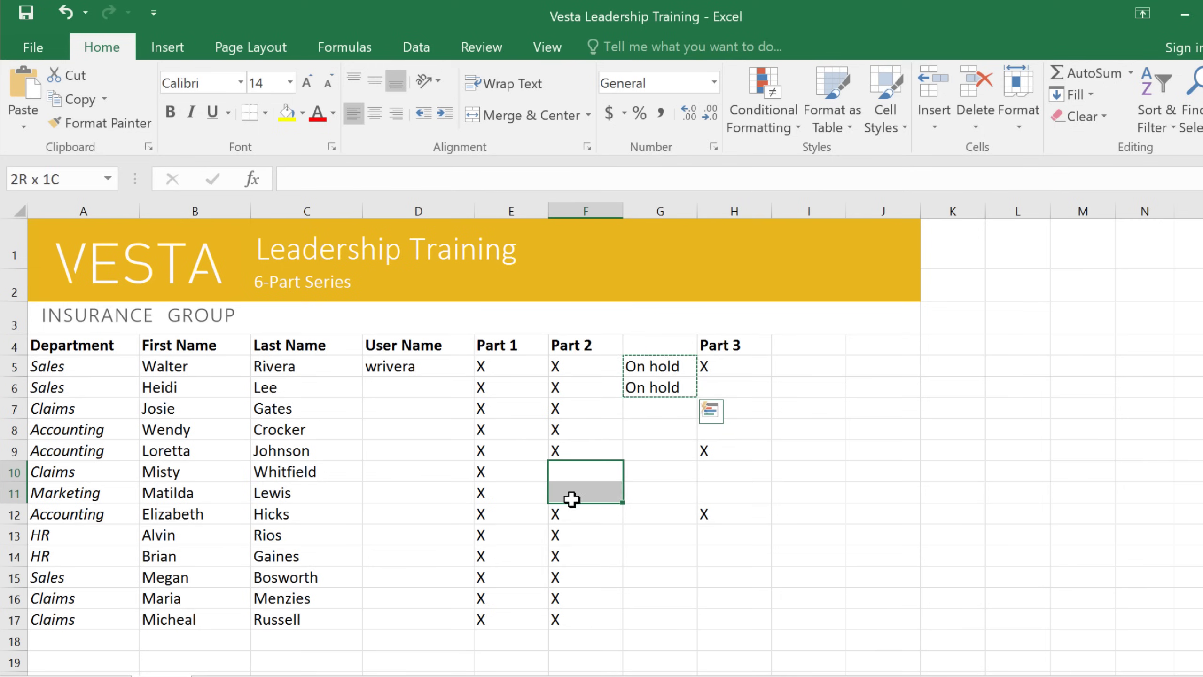
right_click(572, 496)
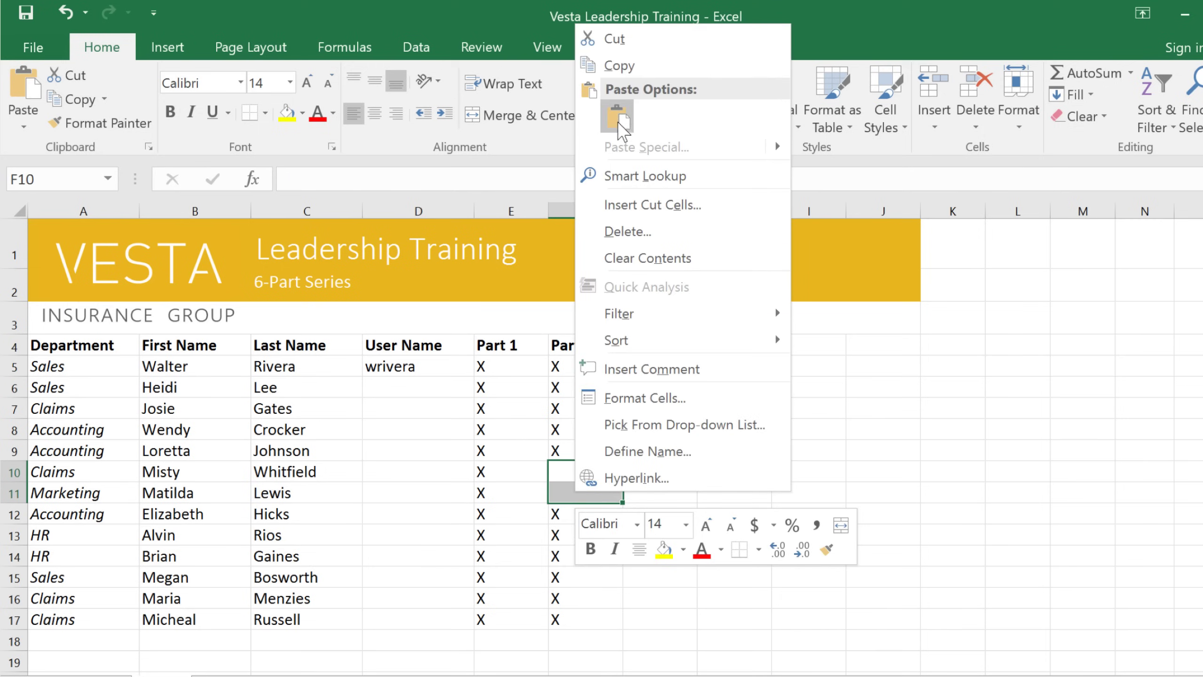
left_click(619, 117)
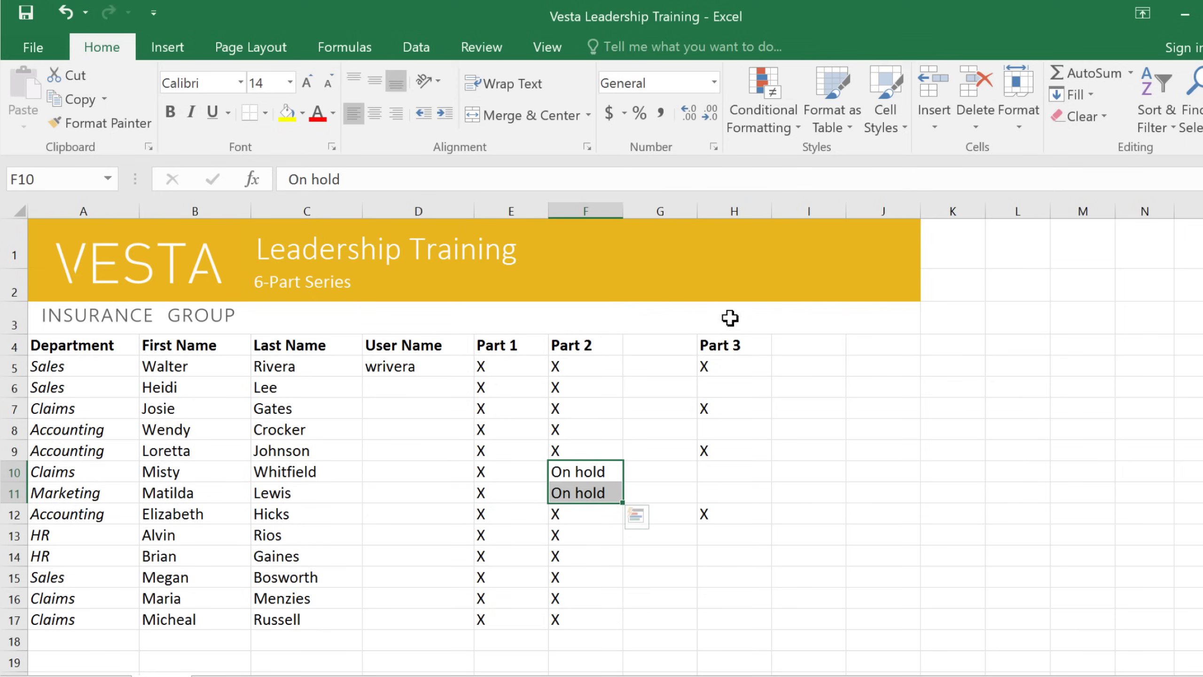
left_click(742, 338)
- Drag the Part 3 block H4:H12 left into column G beside Part 2
left_click_drag(744, 363, 750, 512)
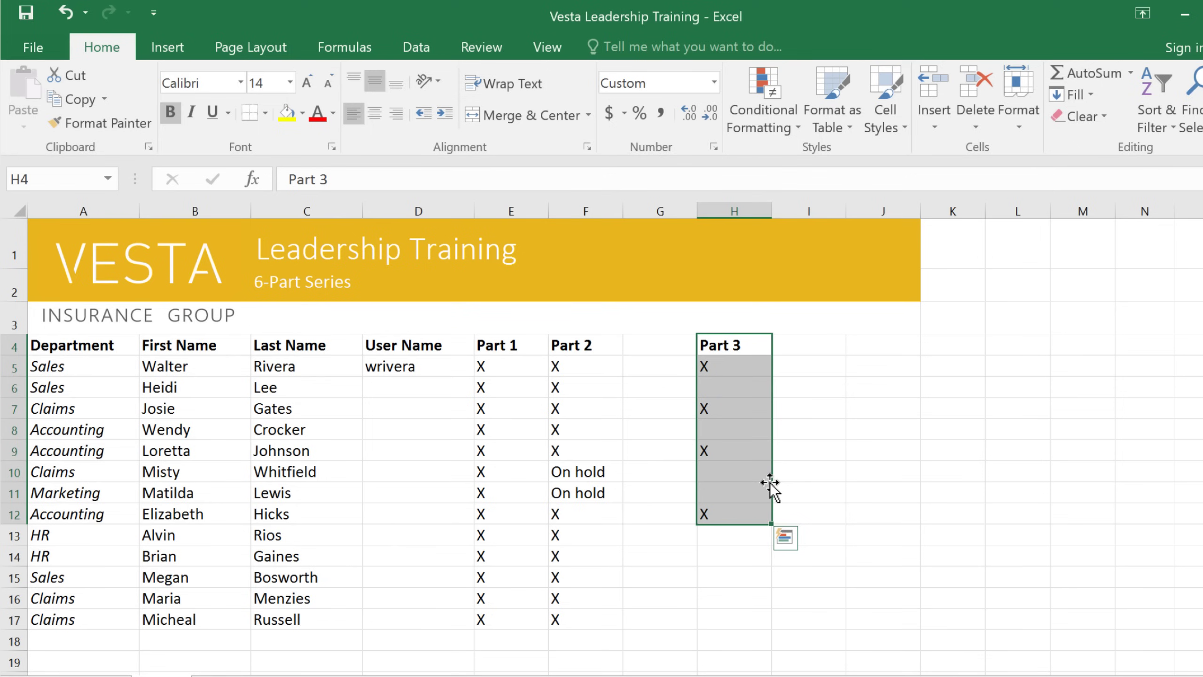
left_click_drag(770, 483, 684, 483)
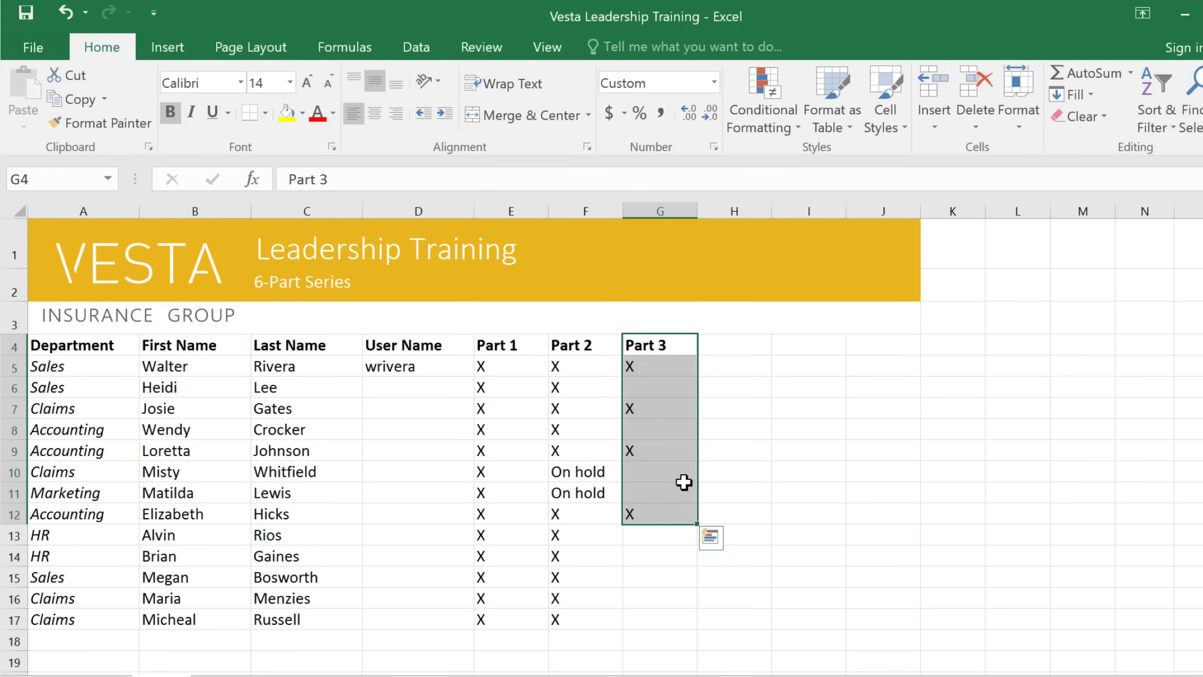
left_click(683, 515)
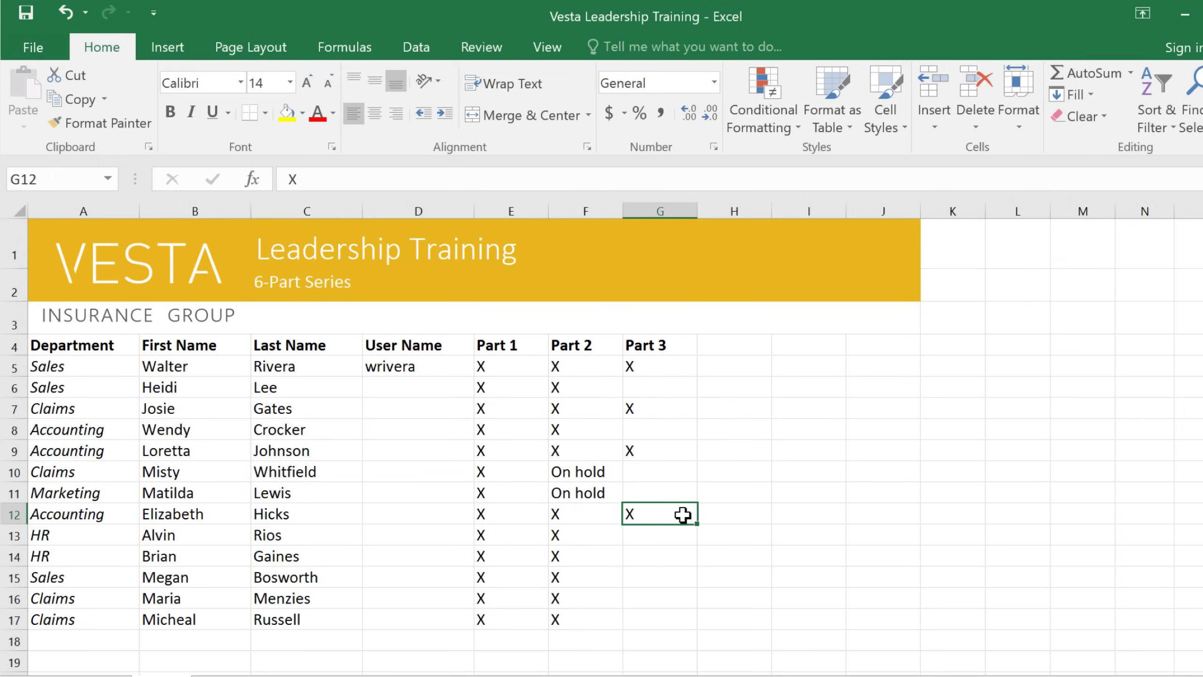
- Fill G12's X down to G17, then fill G4's header across H4:J4 as Part 4–6
left_click_drag(696, 524, 693, 626)
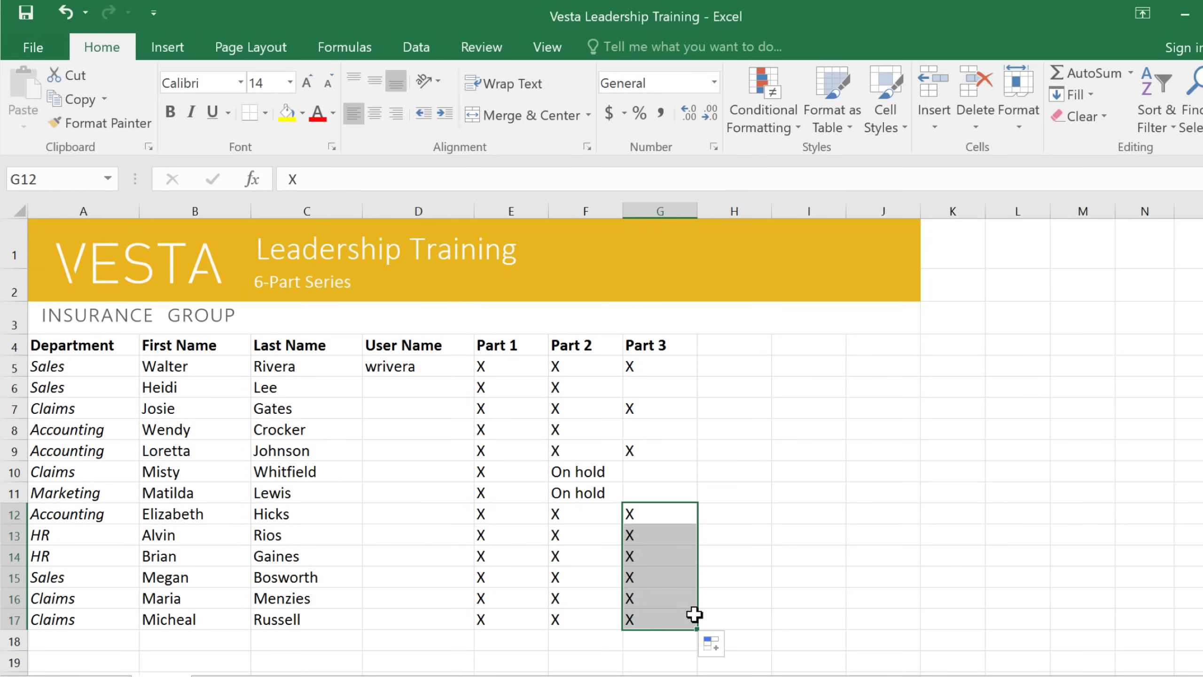
left_click(684, 344)
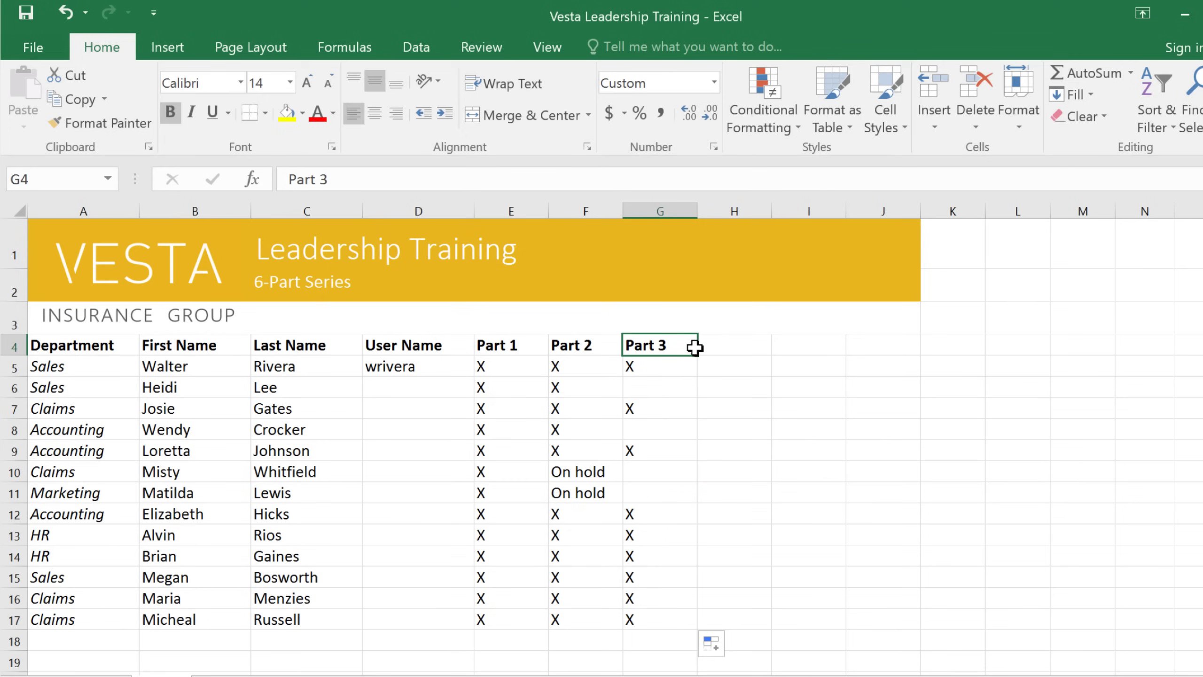
left_click_drag(697, 354, 902, 348)
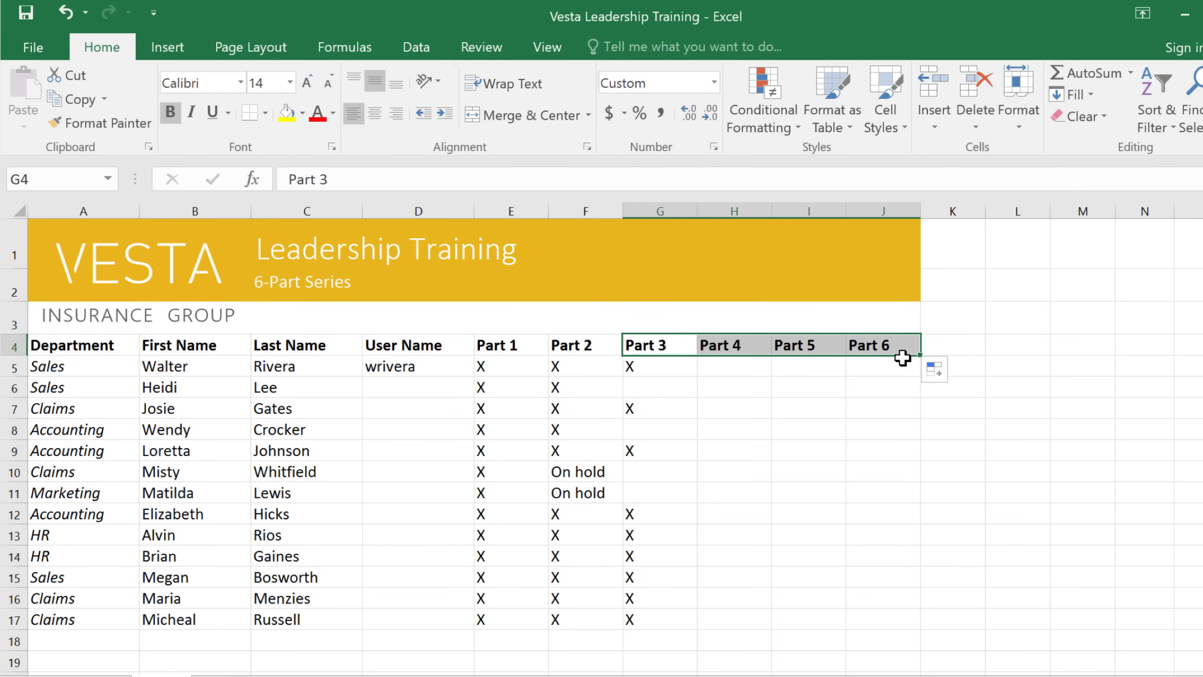